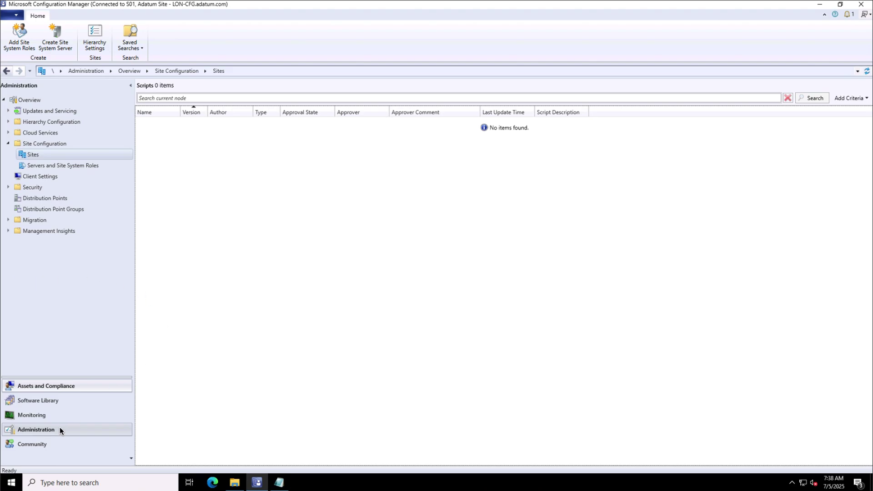
Bring up the context actions for the Sites node under Site Configuration.
right_click(46, 157)
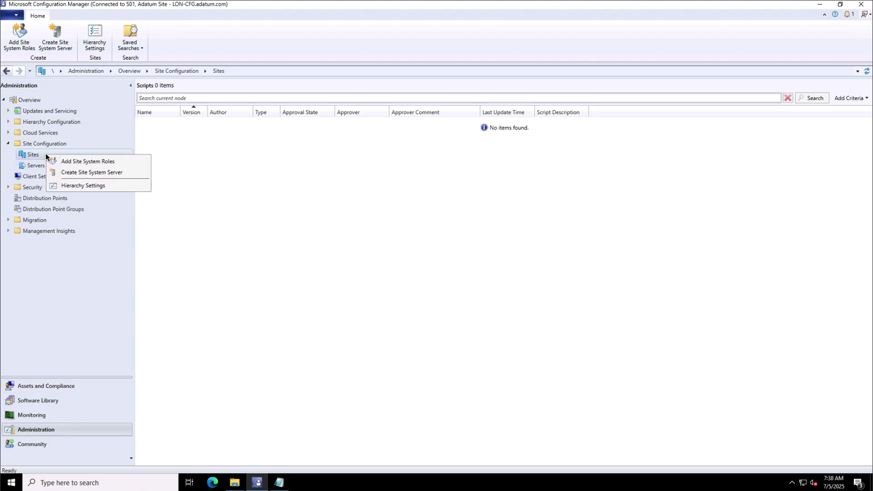
left_click(103, 184)
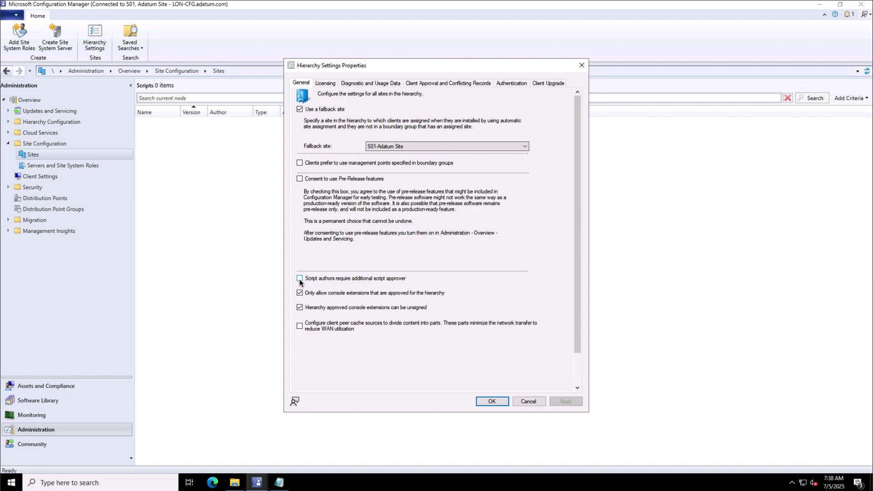
left_click(491, 402)
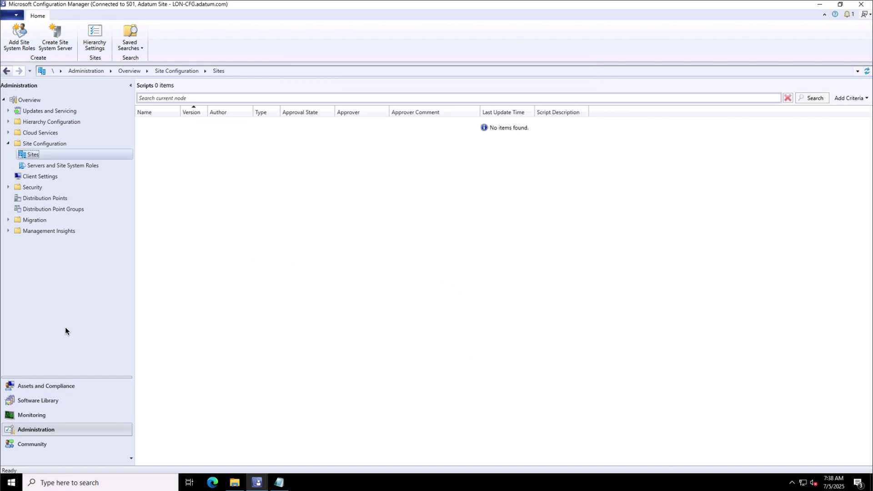
Start a new PowerShell script named test with description 'test script' and 1800-second timeout.
left_click(37, 400)
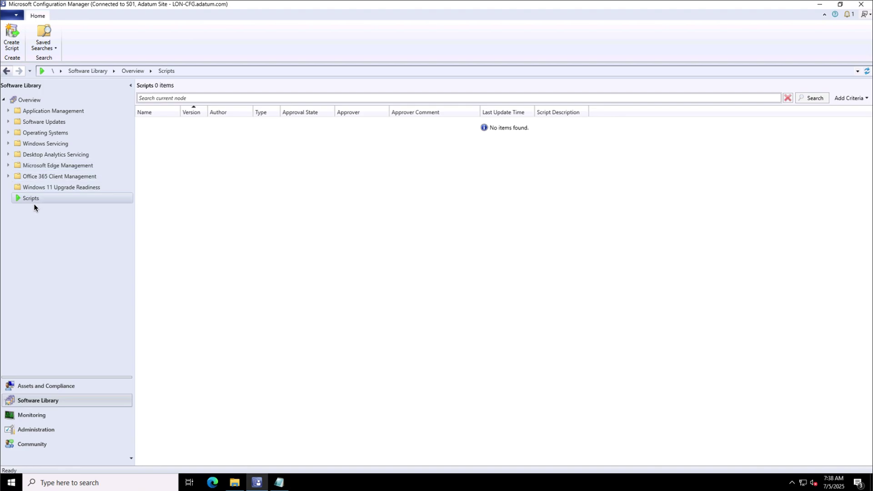
right_click(62, 200)
left_click(95, 208)
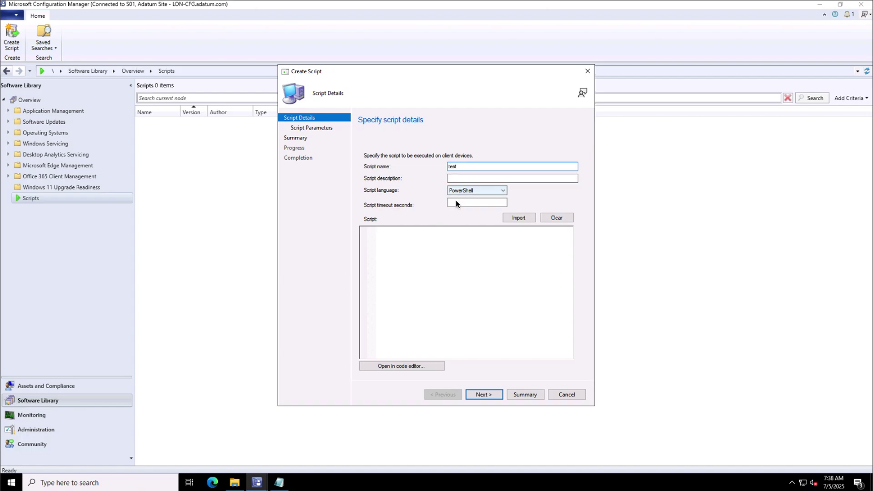
left_click(456, 178)
left_click(456, 179)
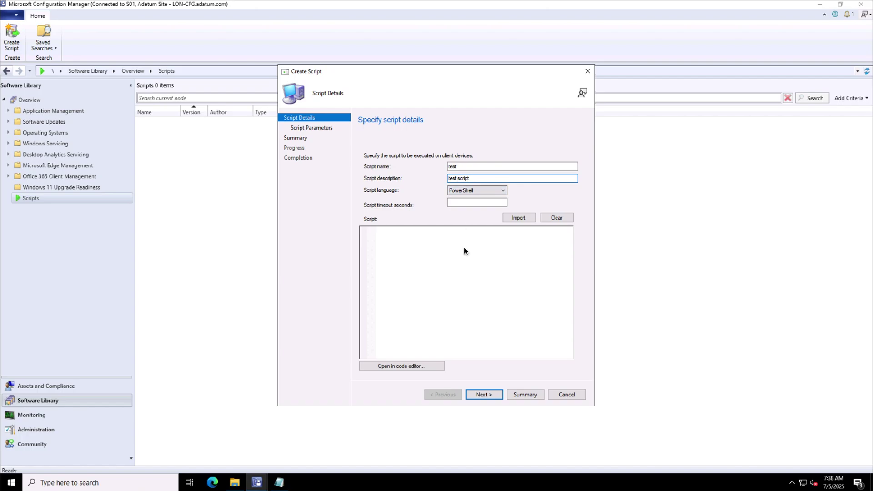
left_click(500, 191)
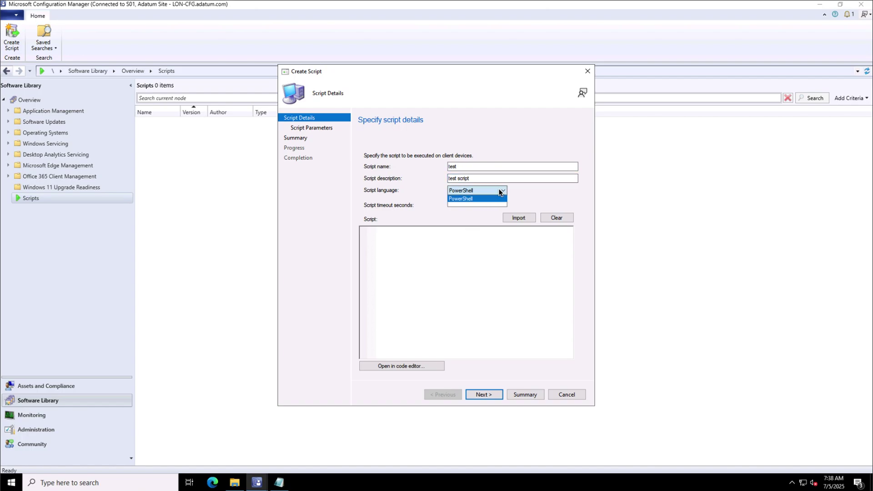
left_click(500, 192)
left_click(478, 201)
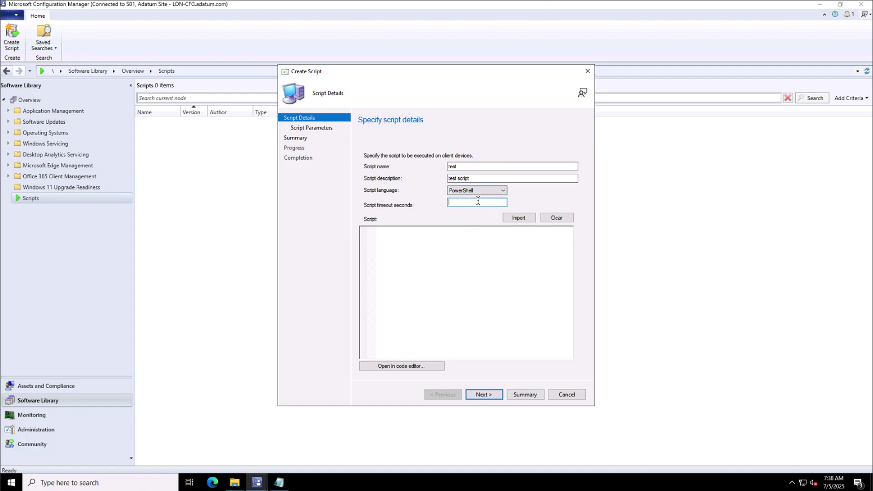
type("1800")
Paste the nine-line PowerShell code and finish creating the test script.
left_click(522, 220)
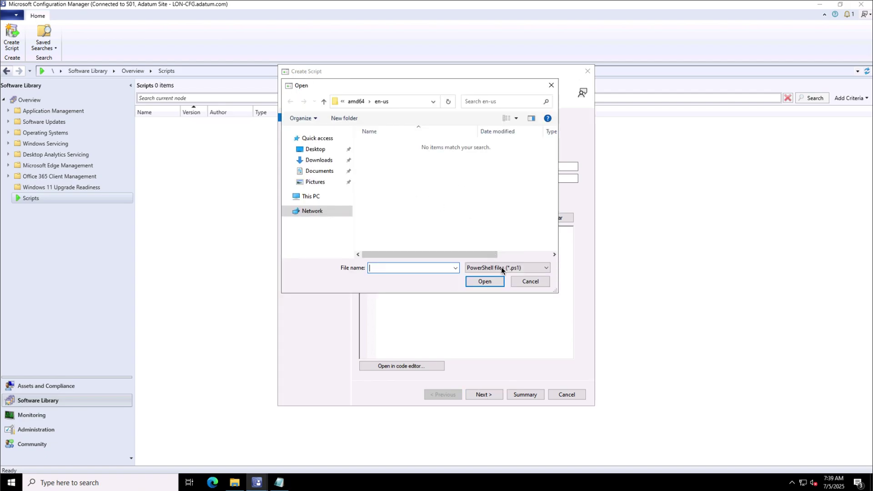
left_click(526, 279)
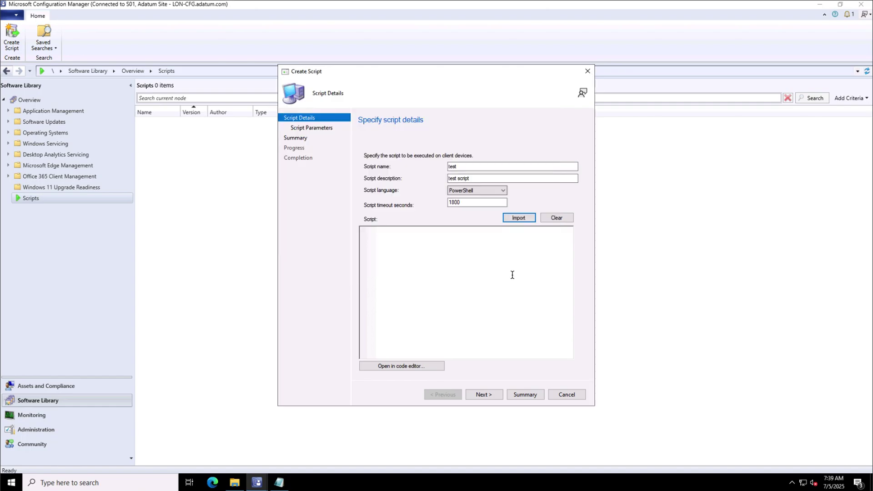
left_click(421, 263)
type("Param( [Parameter(Mandatory=$True)] [string]$FolderName, [Parameter(Mandatory=$True)] [string]$FileName )  New-Item $FolderName -type directory New-Item $FileName -type file")
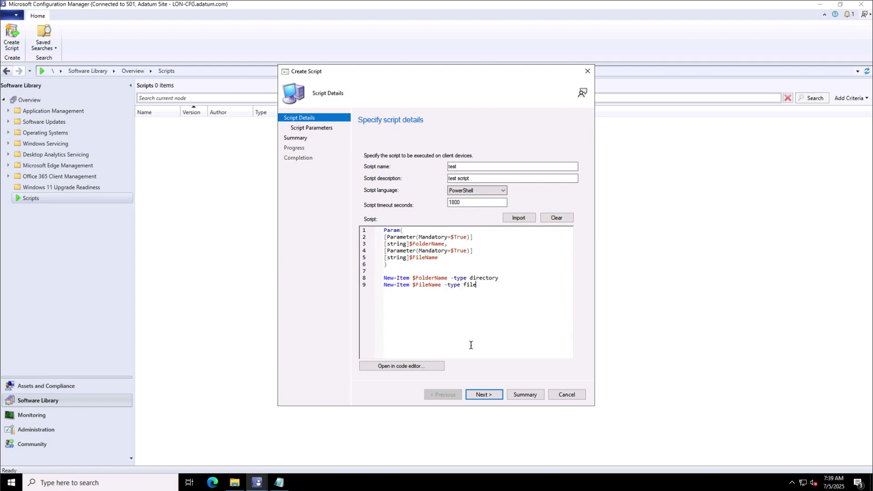
left_click(484, 394)
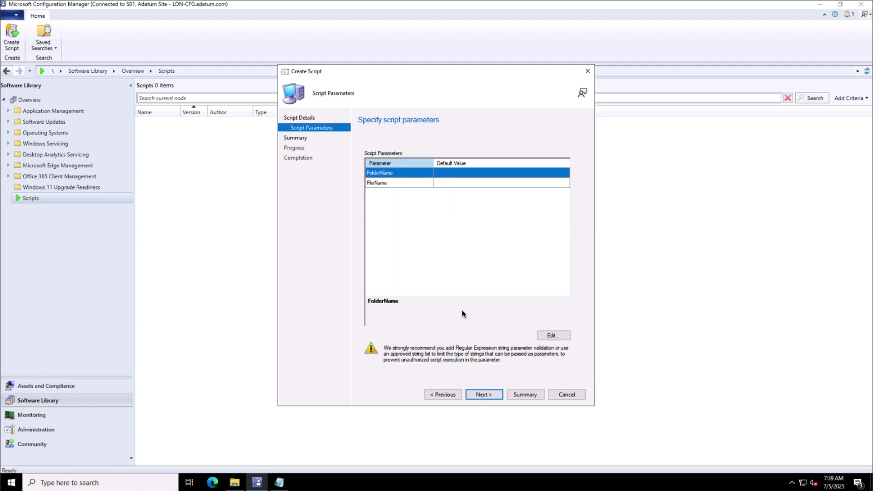
left_click(481, 395)
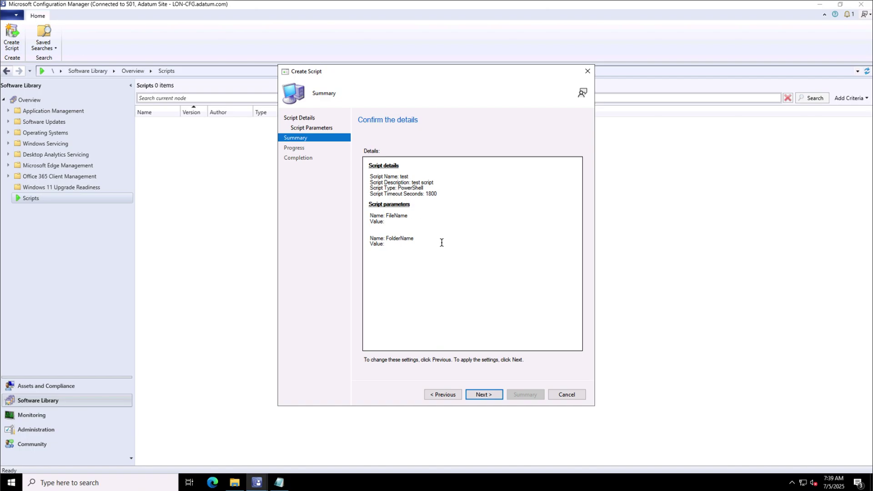
left_click(481, 395)
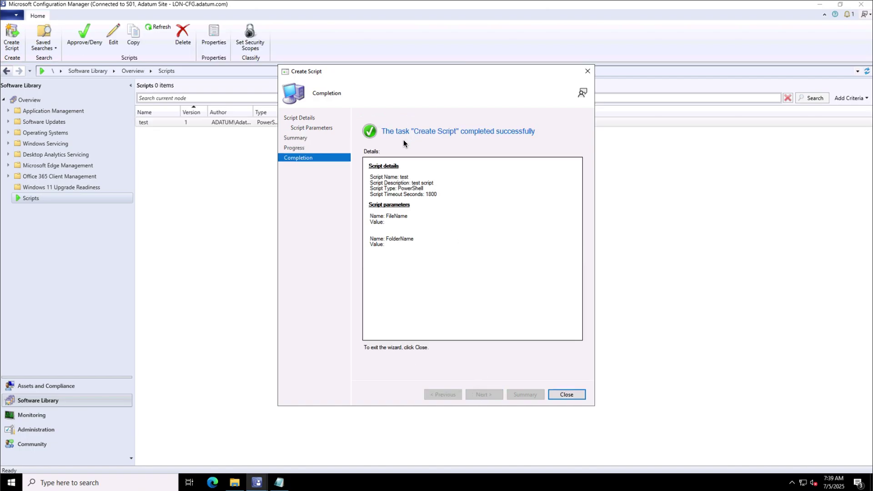
left_click(568, 395)
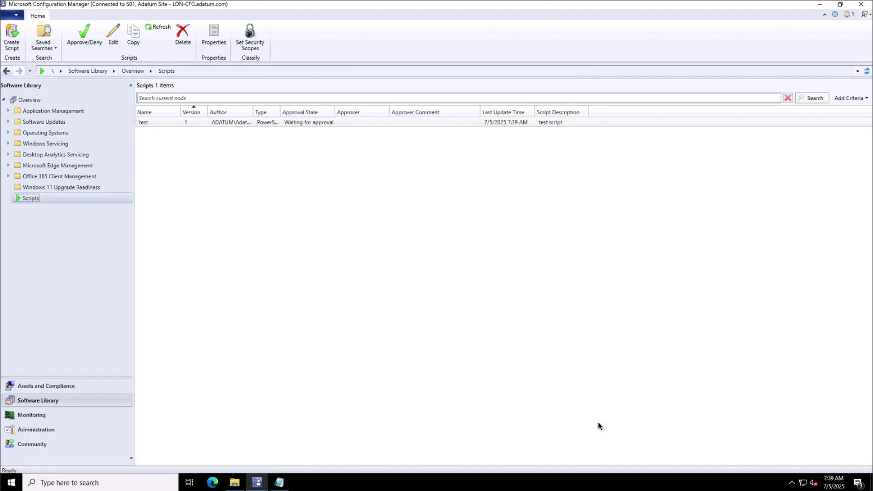
Approve the test script through the Approve/Deny wizard, keeping Approve selected.
left_click(187, 125)
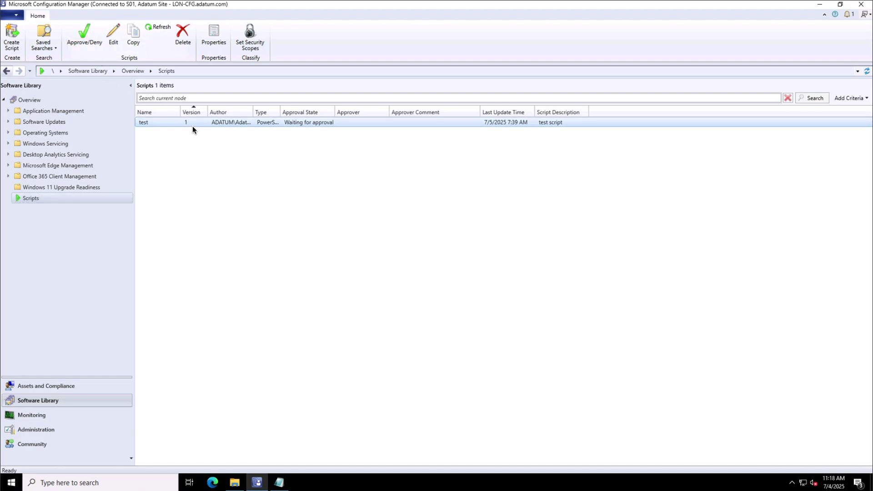
right_click(192, 123)
left_click(217, 131)
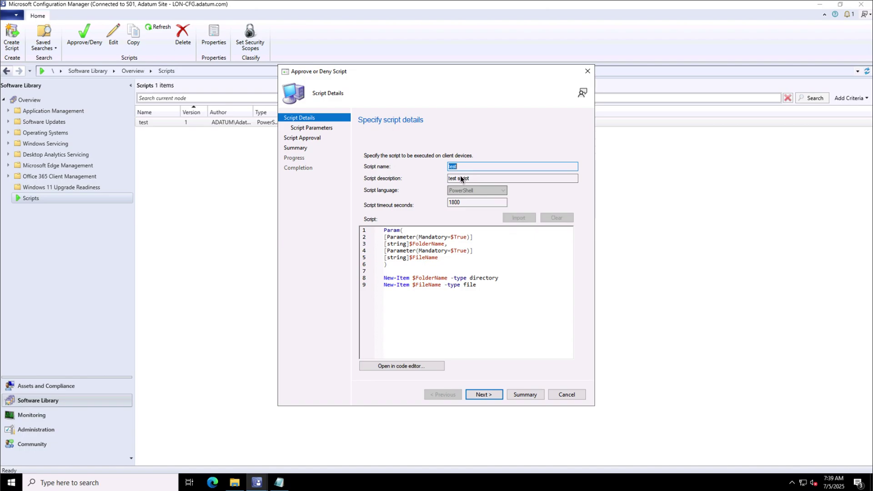
left_click(480, 394)
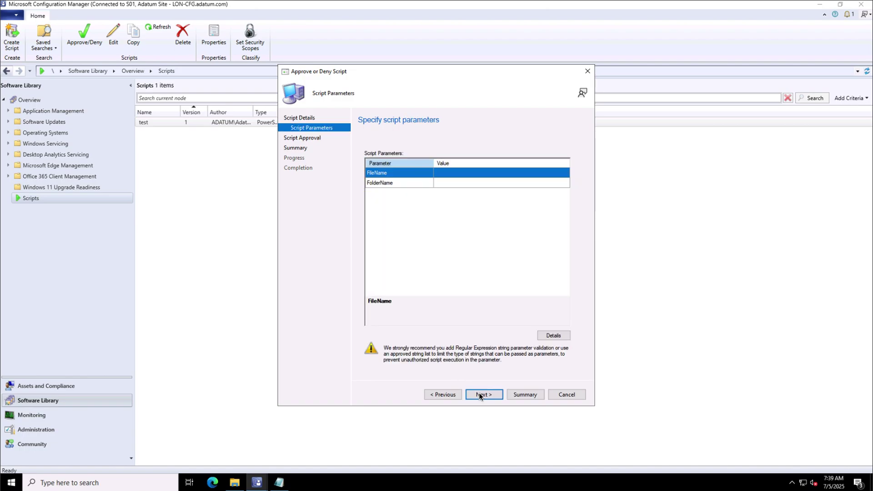
left_click(479, 394)
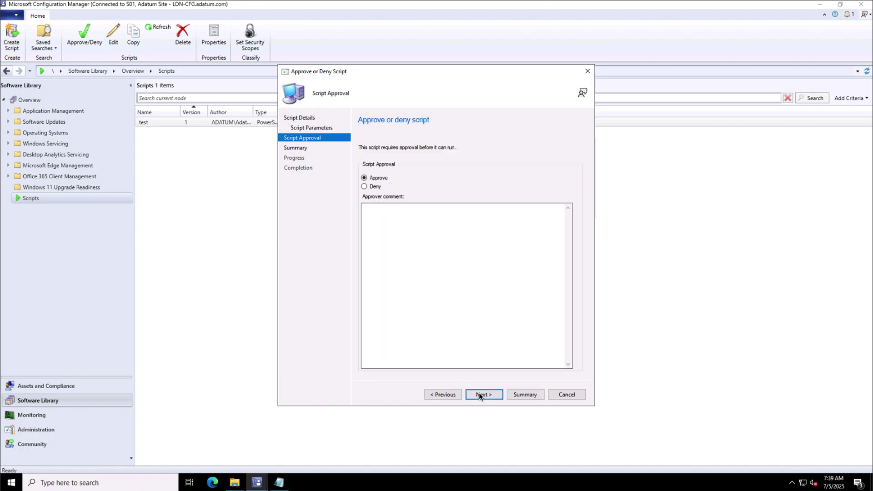
left_click(479, 395)
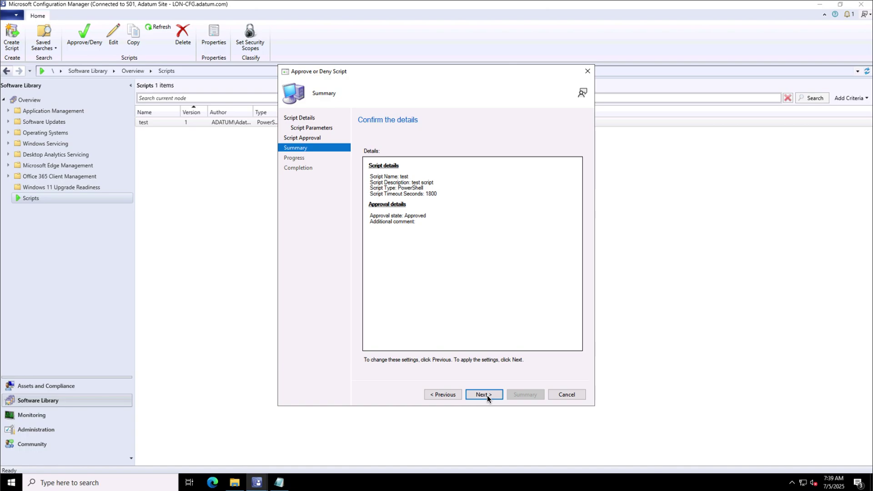
left_click(487, 395)
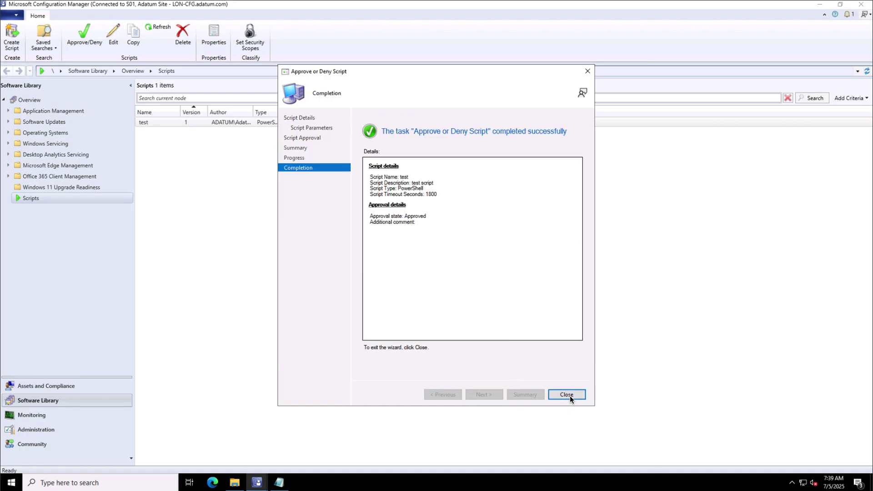
left_click(569, 395)
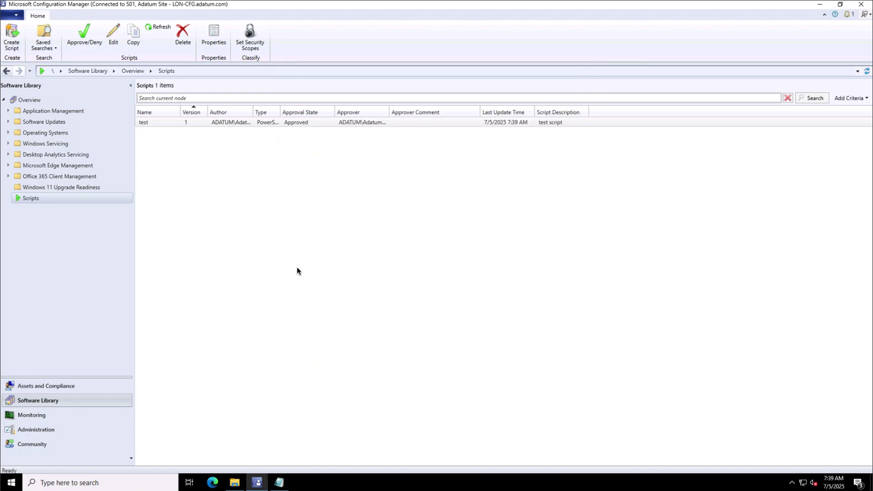
Start a Run Script on device LON-CL7 with the test script selected.
left_click(45, 385)
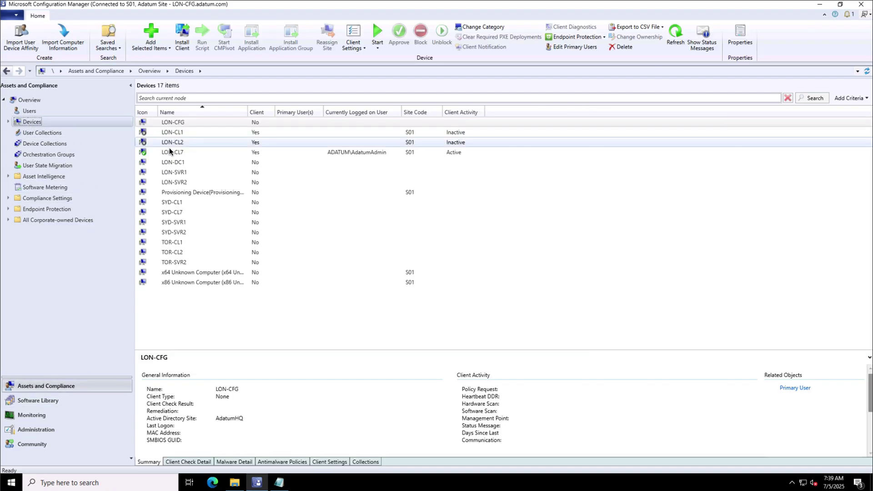
left_click(177, 153)
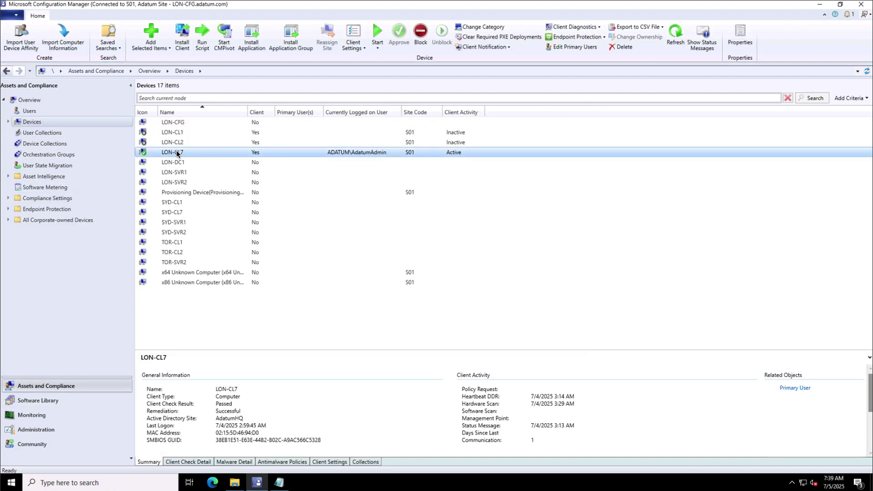
right_click(177, 153)
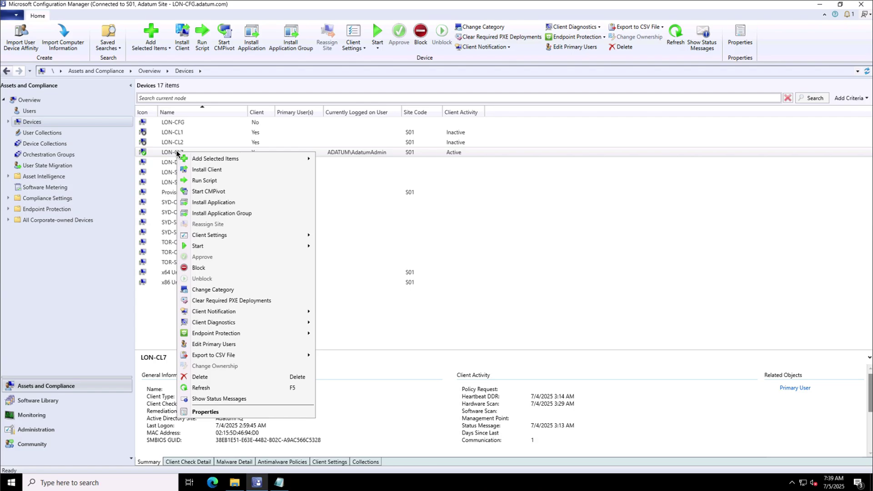
left_click(216, 181)
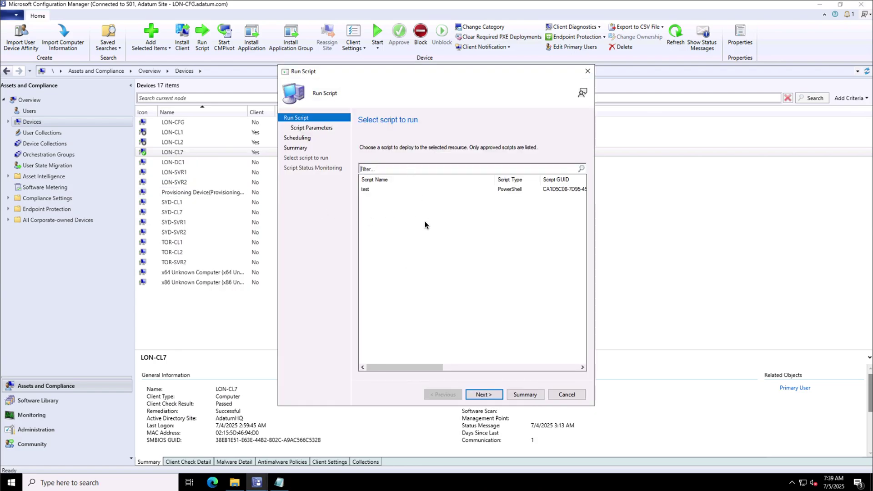
left_click(369, 190)
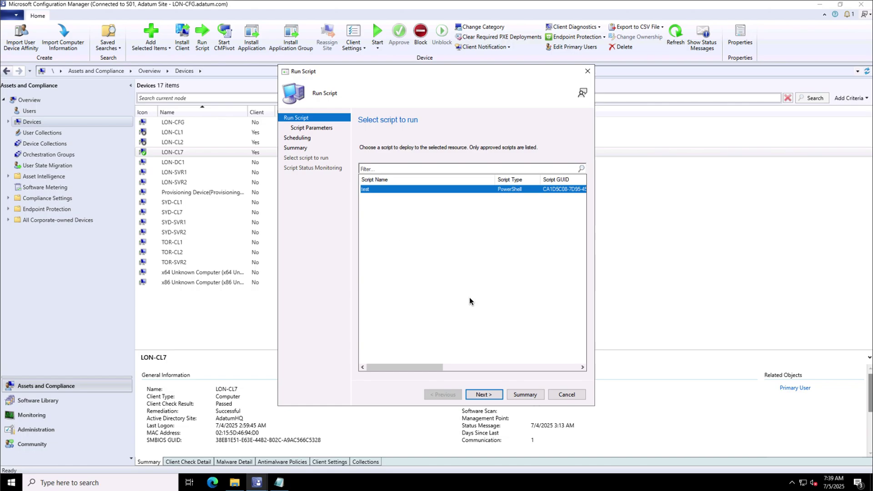
left_click(484, 394)
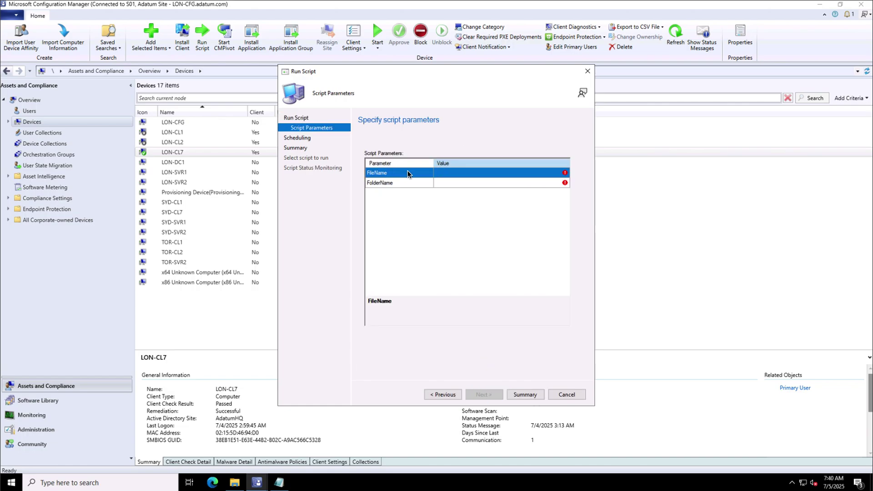
Run it immediately with FileName C:\Files\Test.txt and FolderName C:\Files, closing after exit code 0.
left_click(446, 173)
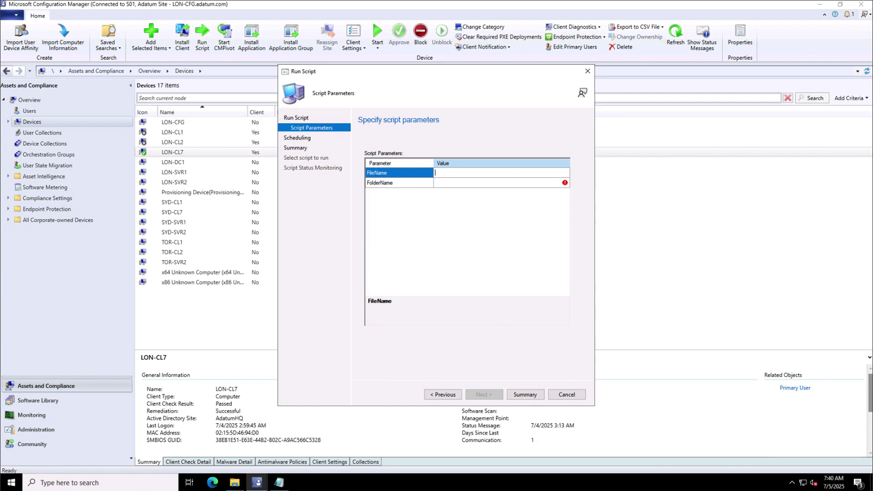
type("C:\\Files\\Test.txt")
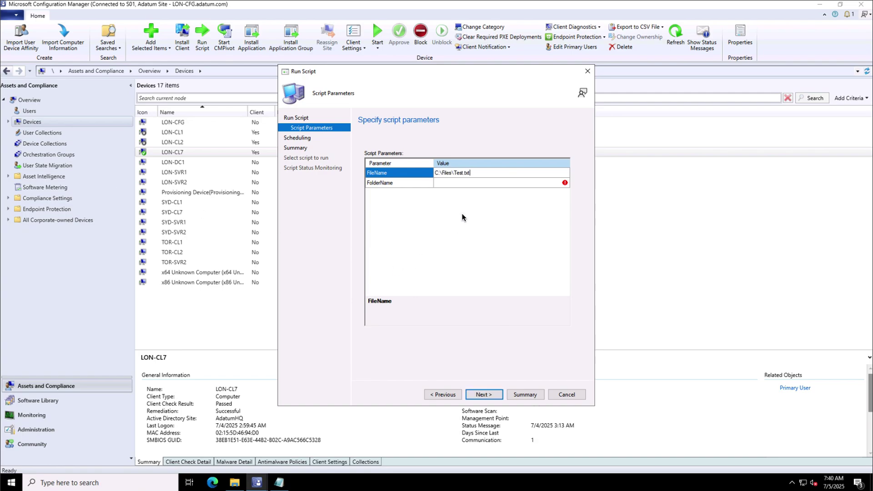
left_click(450, 182)
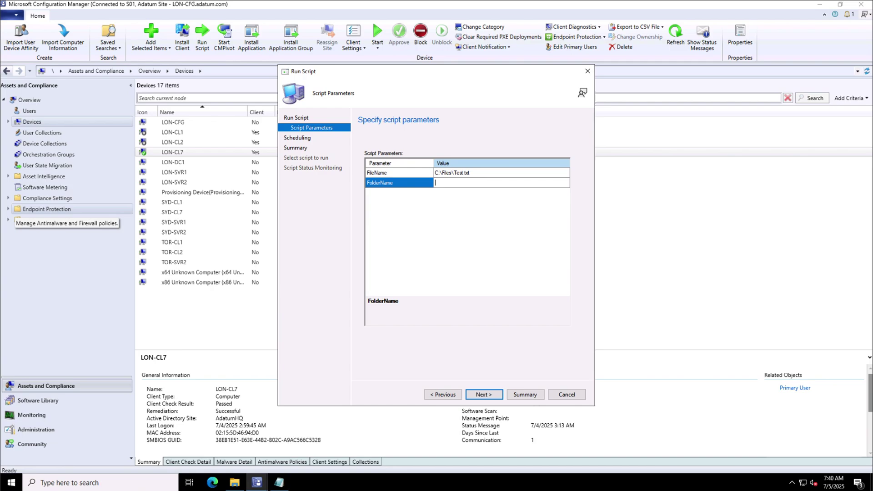
type("C:\\Files")
left_click(487, 398)
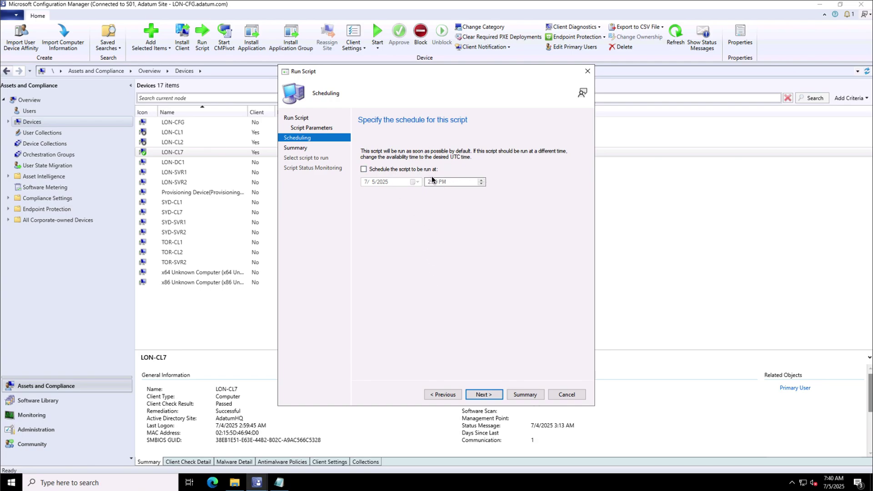
left_click(479, 396)
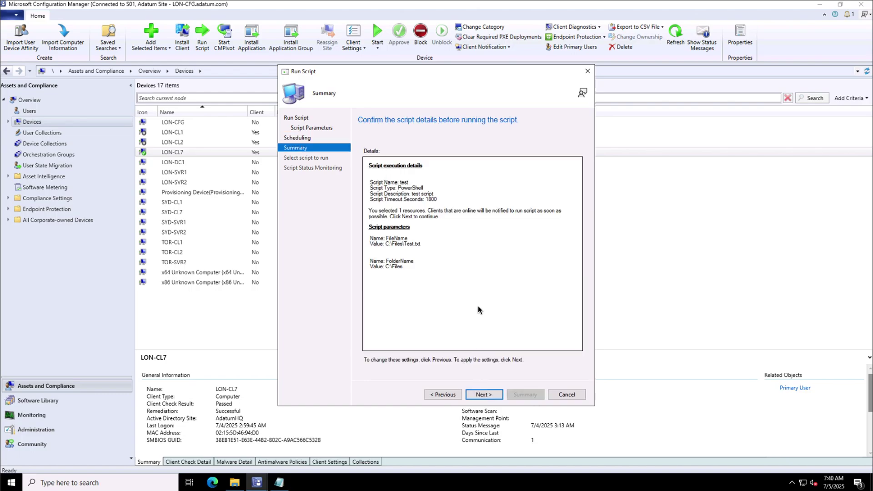
left_click(485, 395)
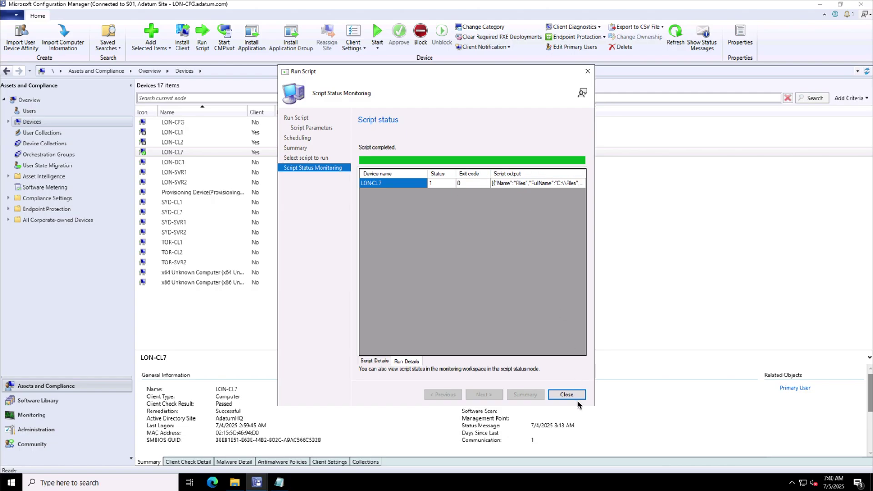
left_click(566, 394)
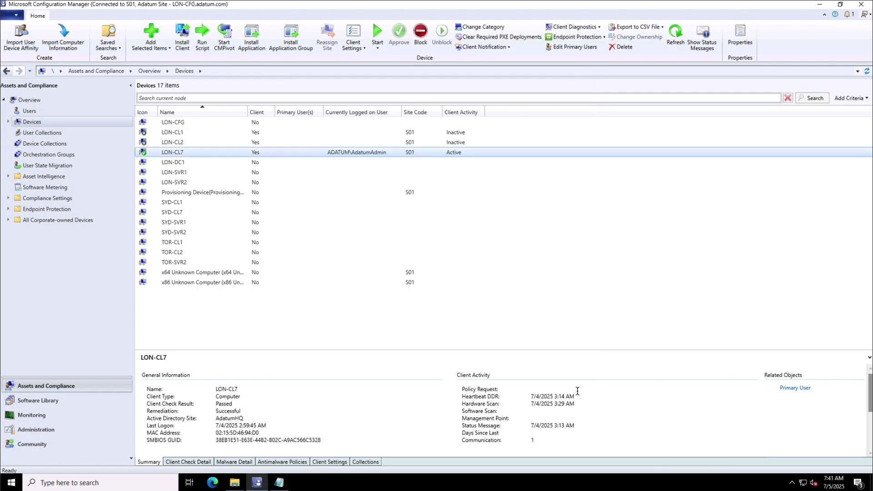
Check the test script's entry in Monitoring > Script Status, showing Succeeded.
left_click(26, 414)
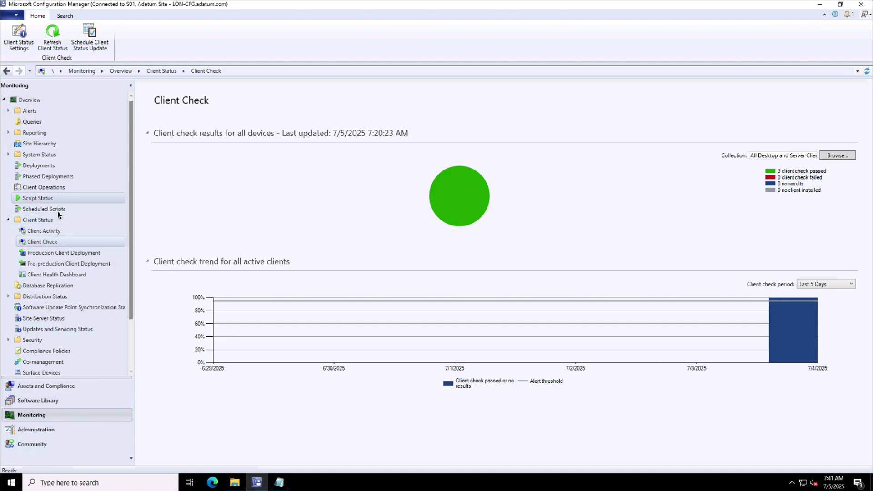
left_click(49, 199)
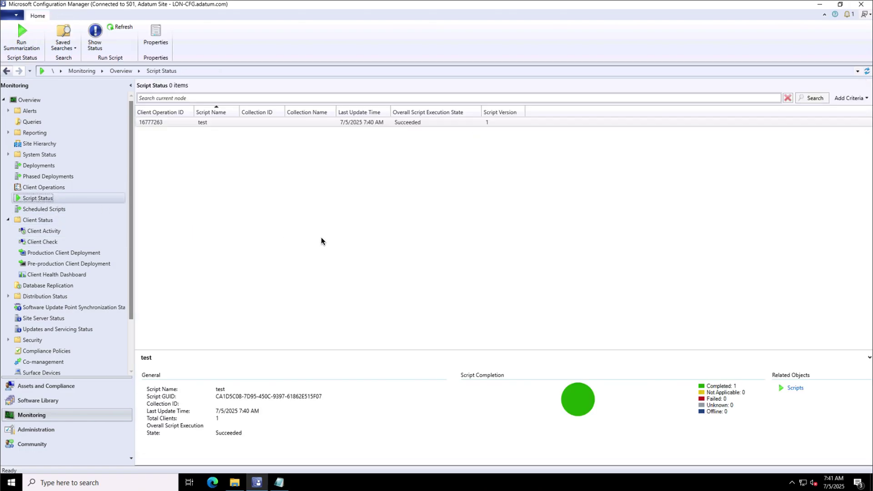
left_click(216, 121)
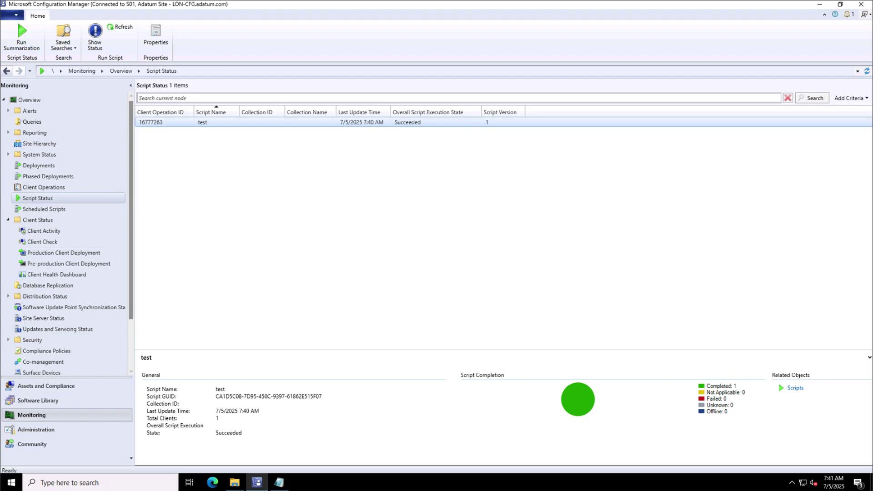
left_click(360, 151)
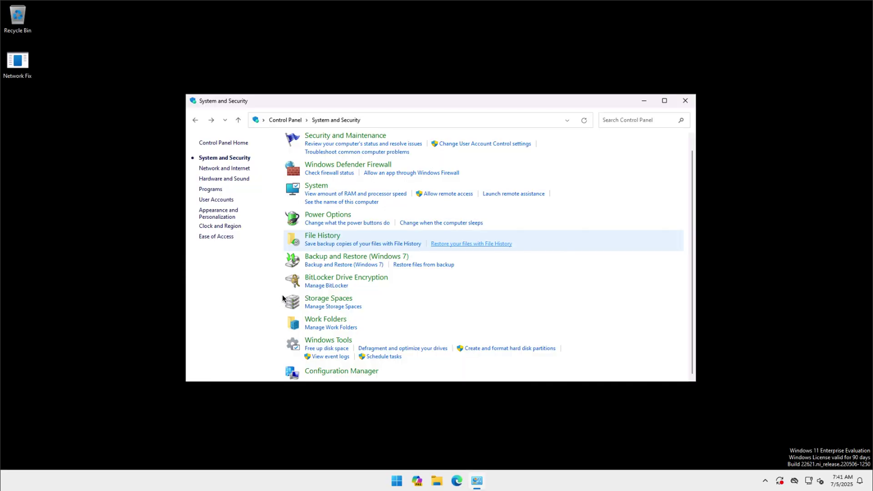
Browse File Explorer to C:\Files and open the empty Test.txt in Notepad.
left_click(437, 482)
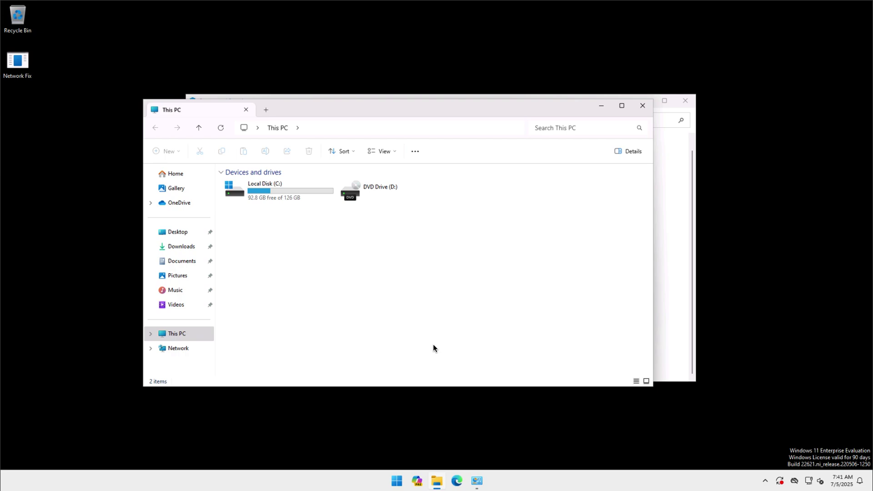
double_click(277, 190)
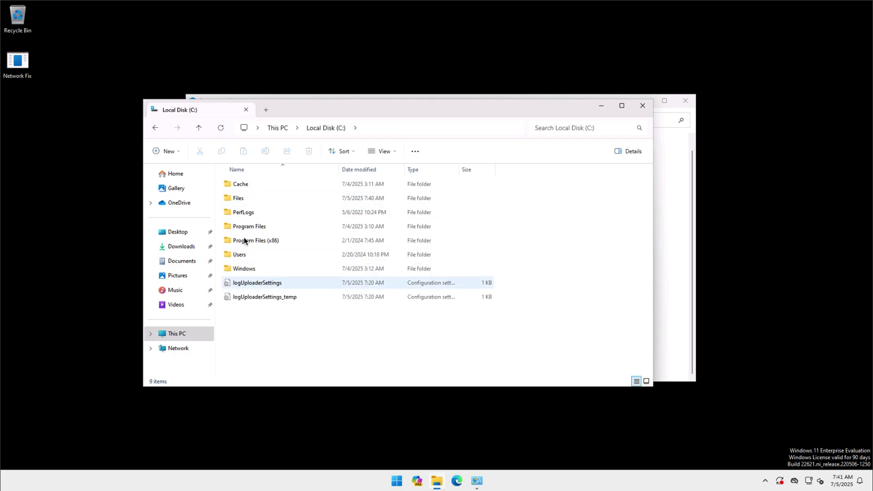
double_click(238, 198)
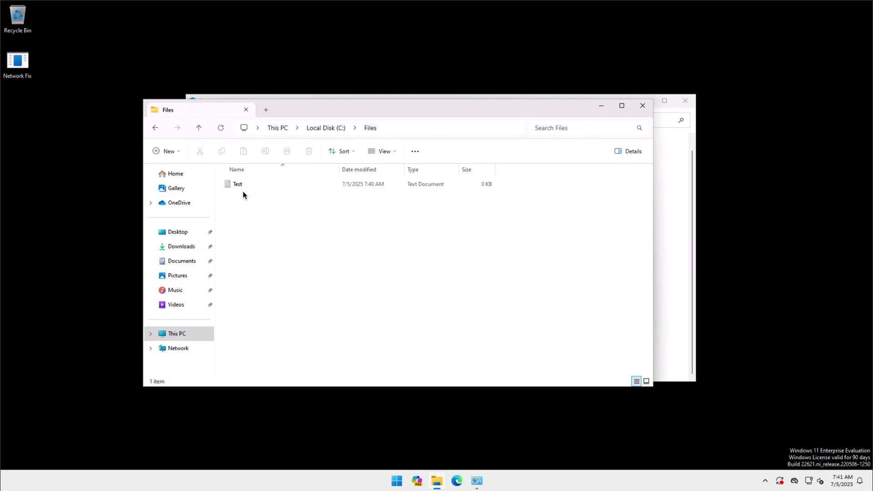
left_click(240, 187)
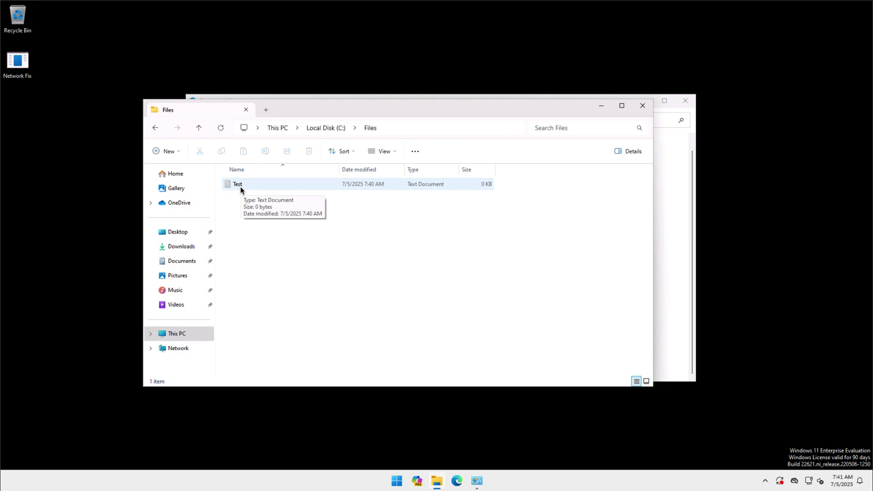
left_click(240, 186)
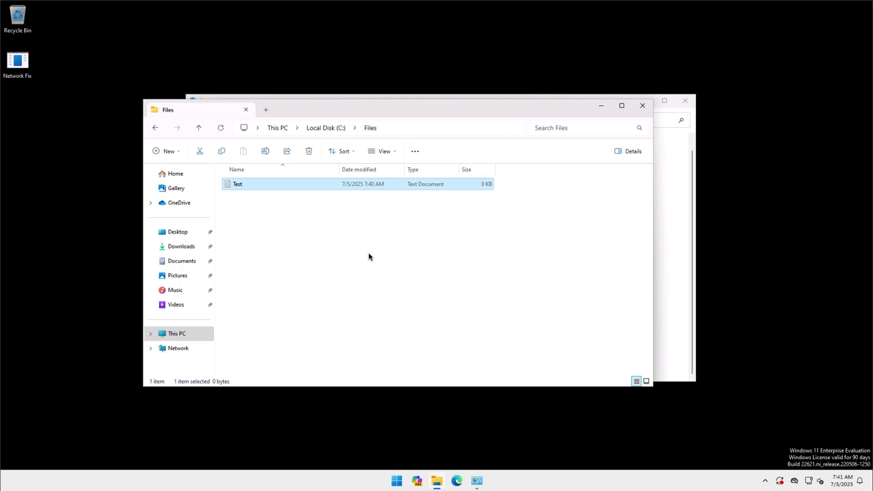
key("Return")
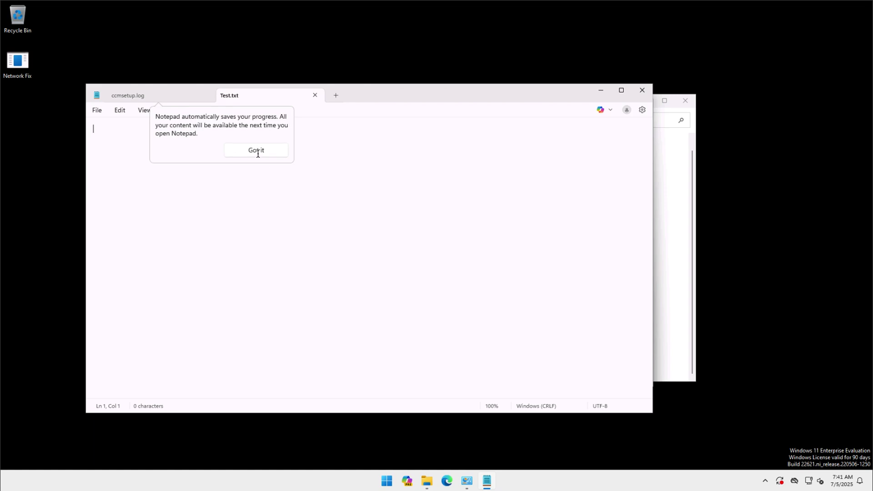